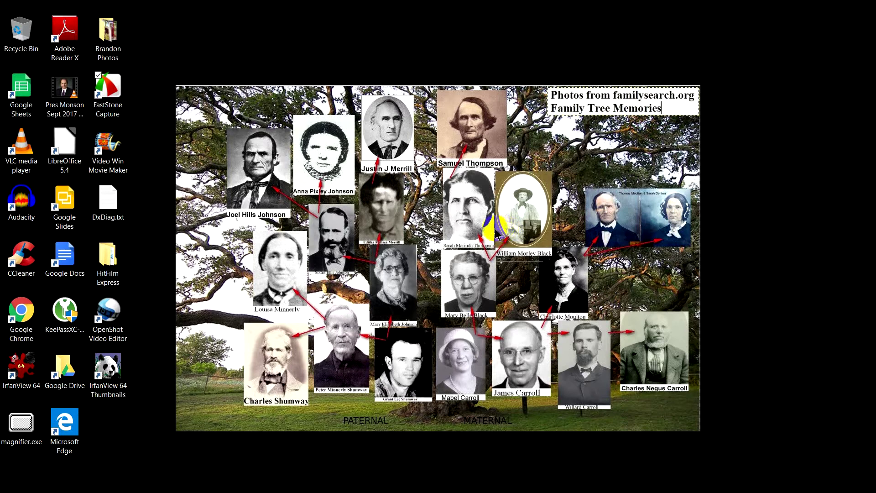
- Launch IrfanView 64 from its desktop shortcut
click(54, 315)
click(18, 366)
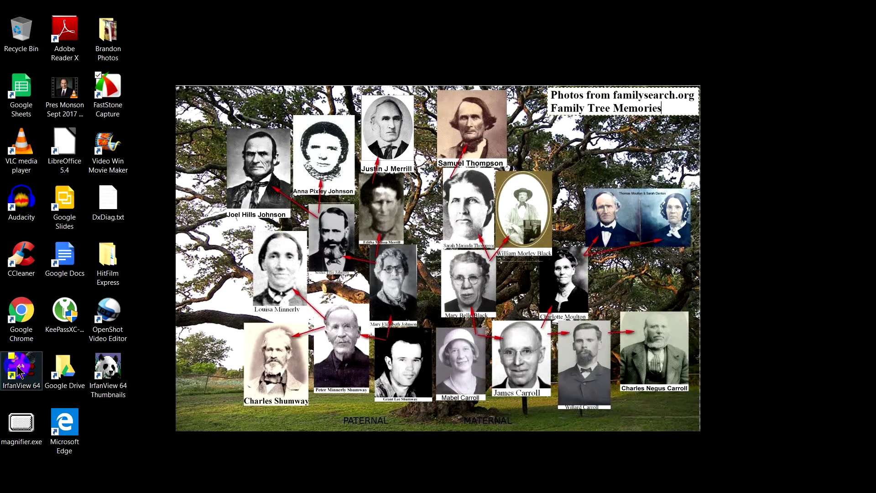
double_click(17, 366)
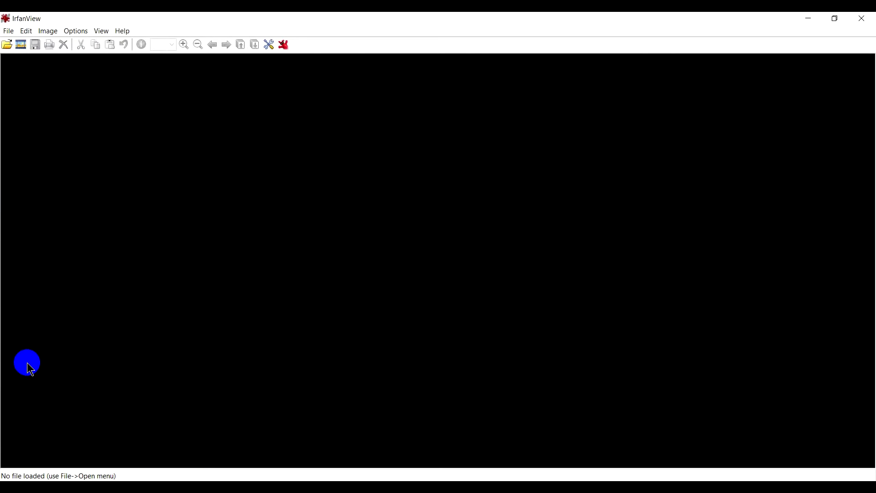
- Restore the IrfanView window, narrow it, and move it right beside the desktop icons
click(826, 44)
click(838, 19)
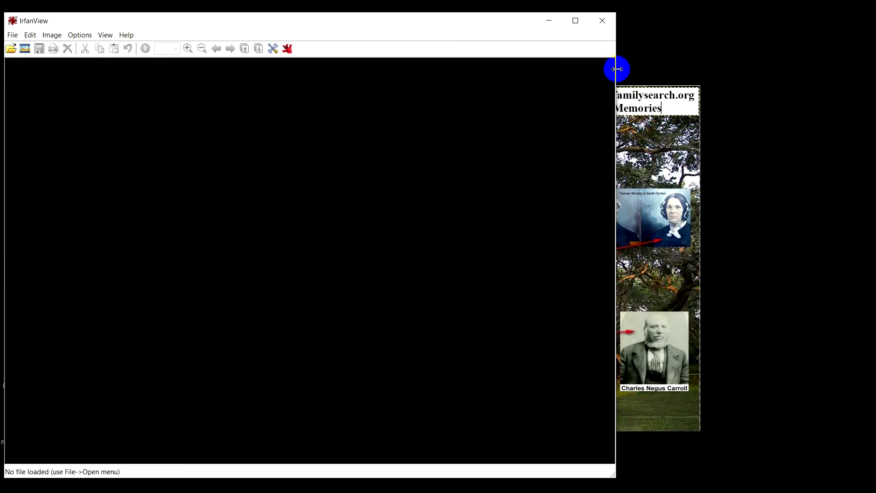
drag(618, 69, 414, 65)
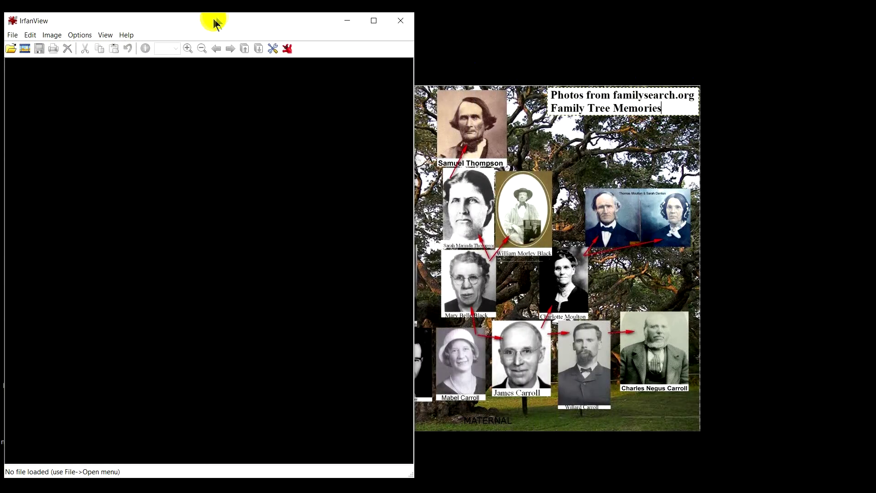
drag(214, 24, 303, 24)
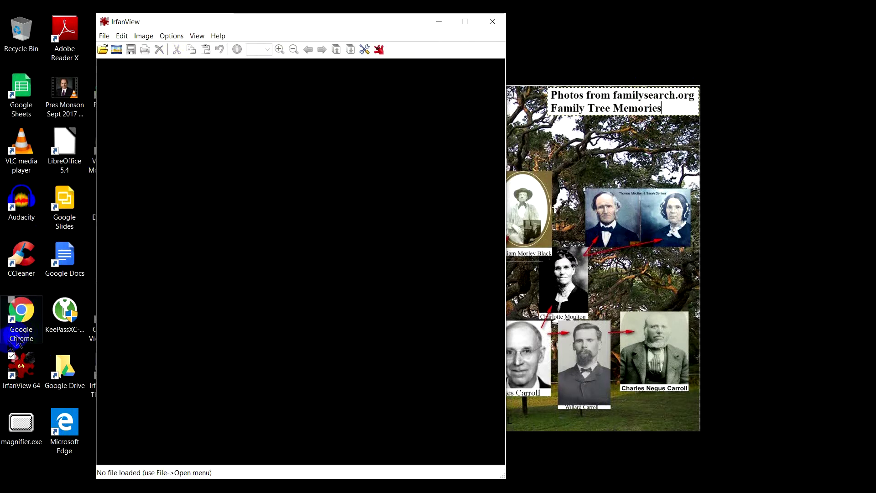
click(13, 372)
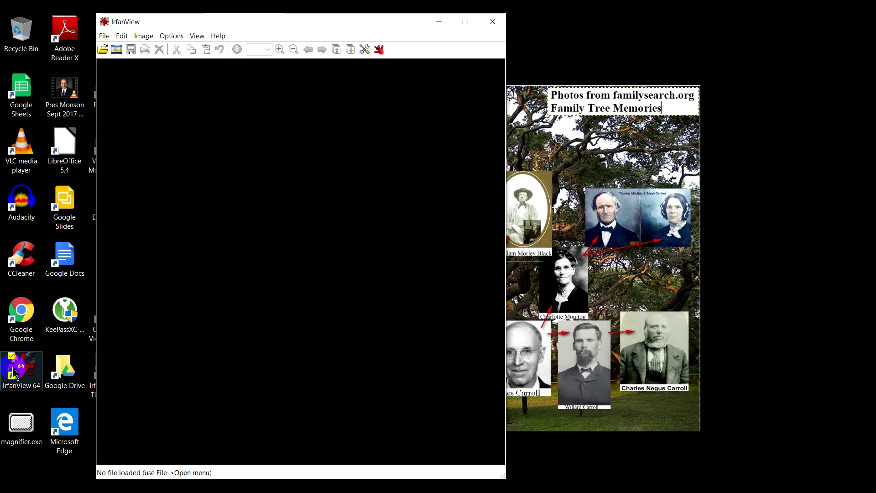
- Open a second IrfanView 64 window, restore it, and move it to the right
right_click(14, 372)
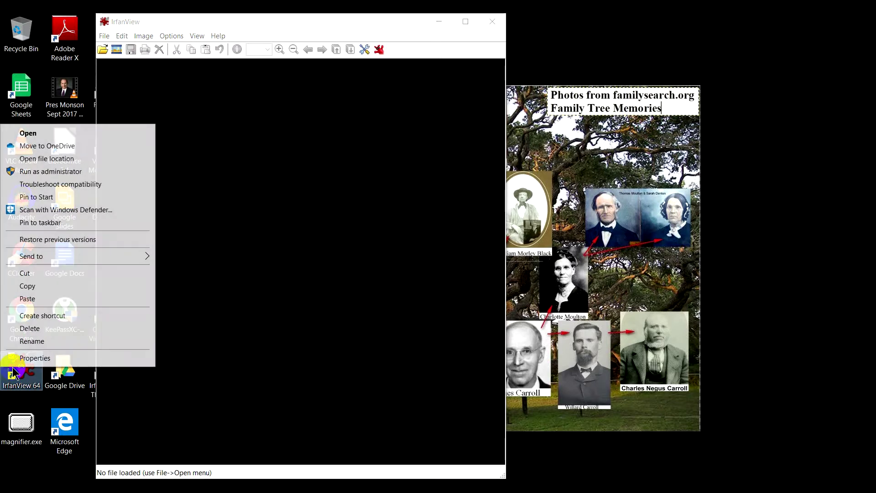
click(28, 133)
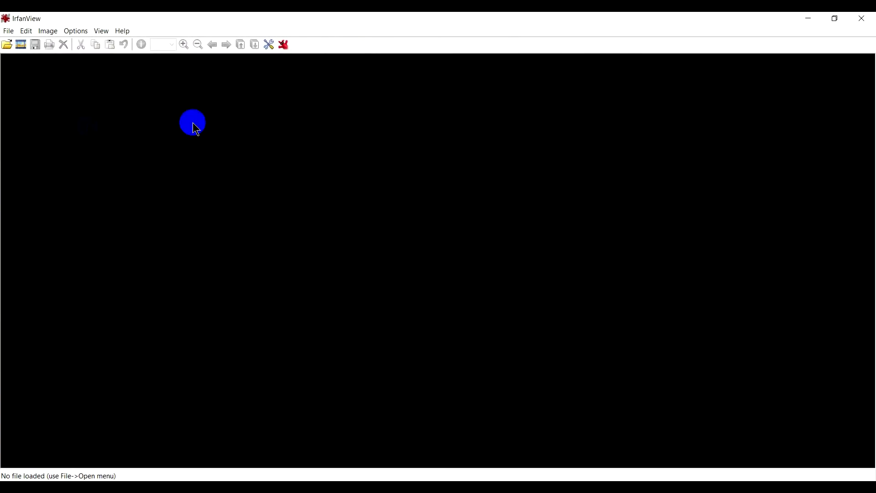
click(836, 19)
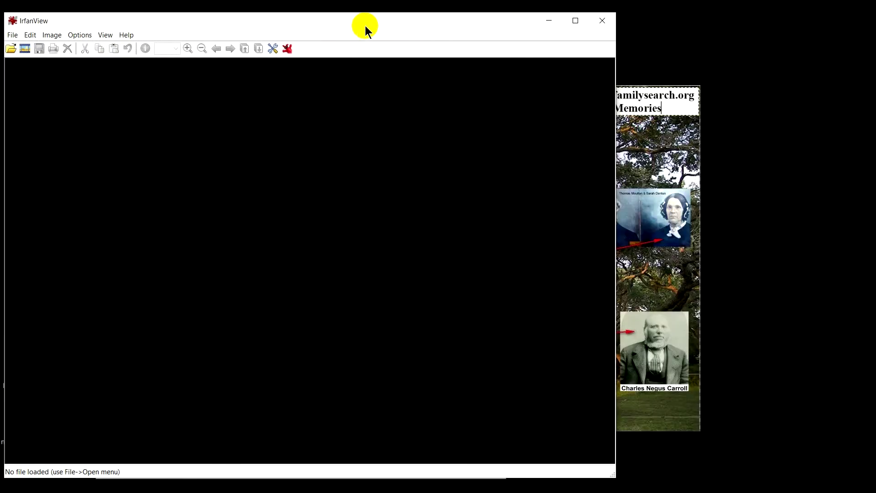
drag(366, 25, 627, 27)
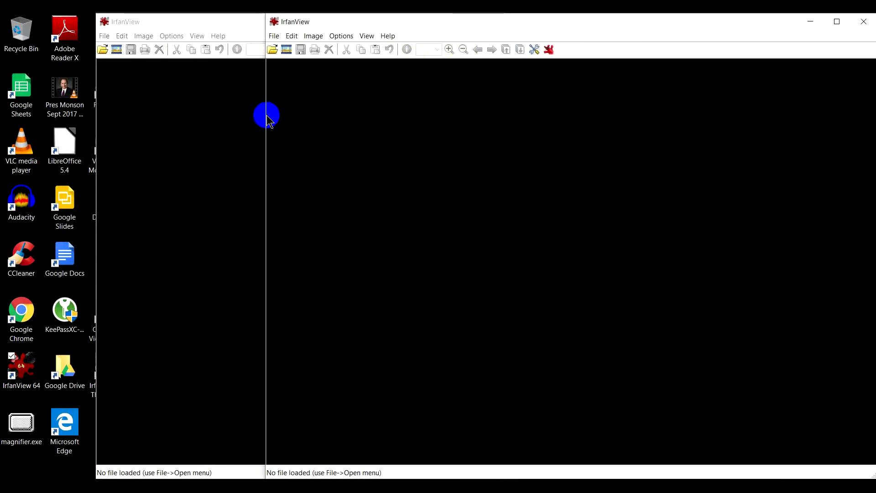
- Narrow the right window and move and narrow the first window at the left edge
drag(263, 114, 401, 112)
drag(347, 28, 247, 26)
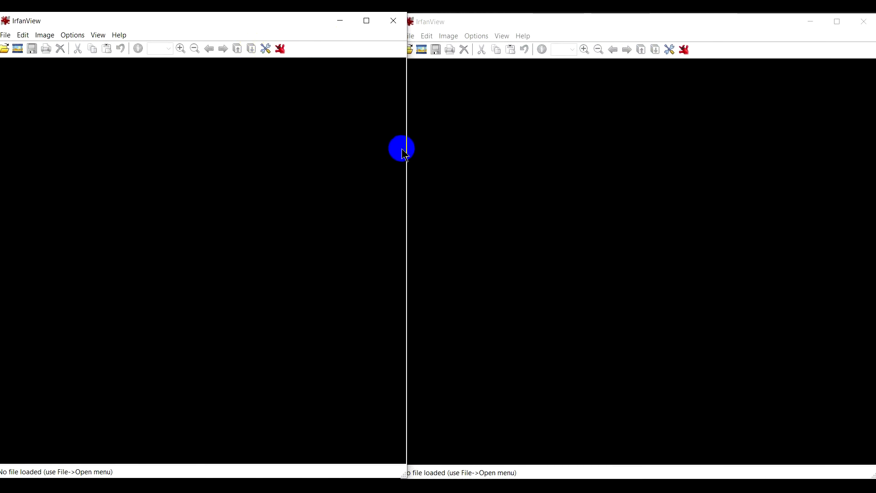
mouse_move(406, 147)
mouse_down()
mouse_move(385, 147)
mouse_move(395, 147)
mouse_up()
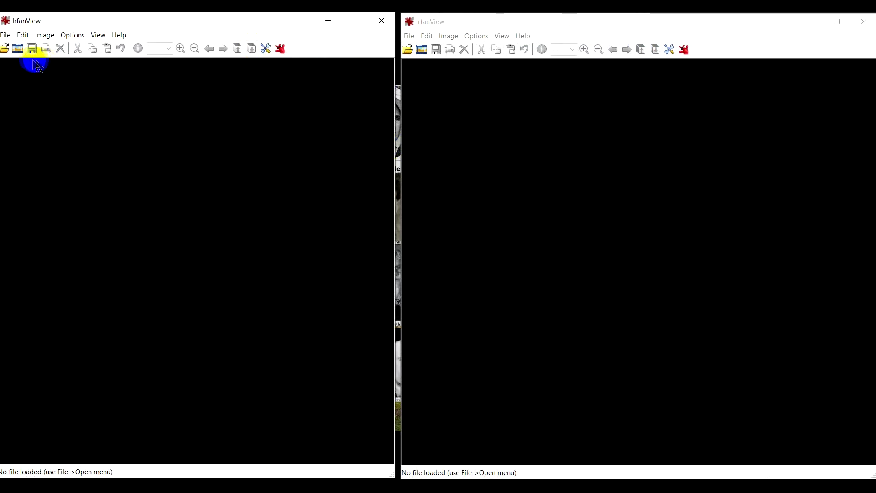
click(10, 53)
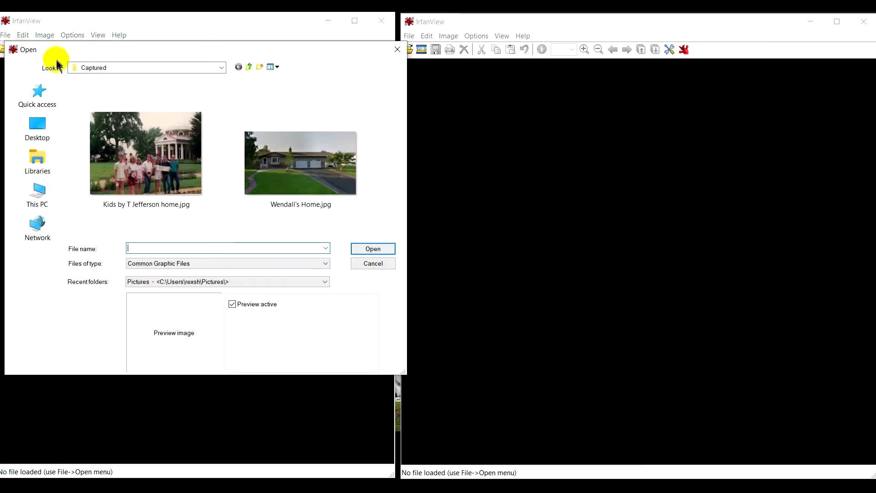
- Browse This PC to the Irfanview folder on the REX (D:) drive
click(37, 191)
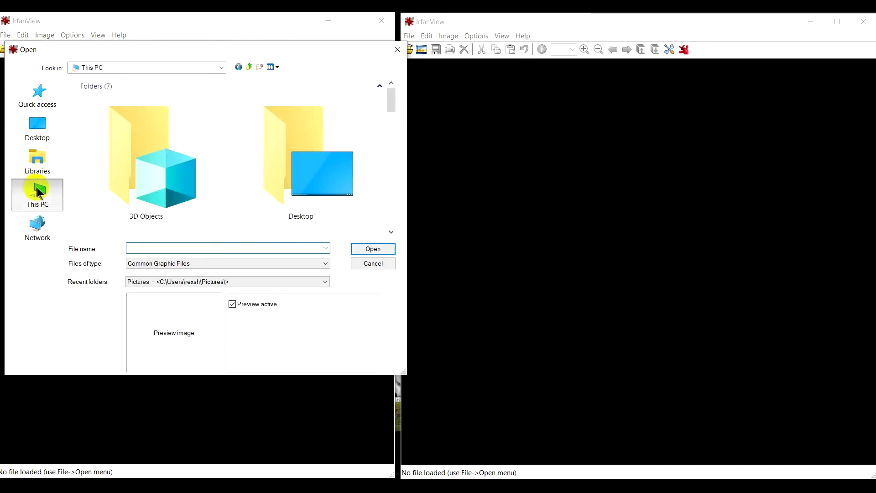
scroll(132, 176, down, 10)
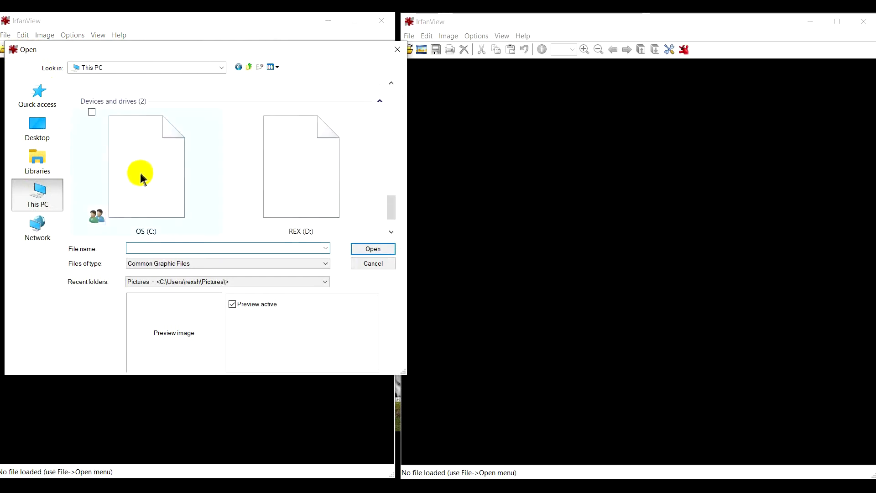
double_click(294, 149)
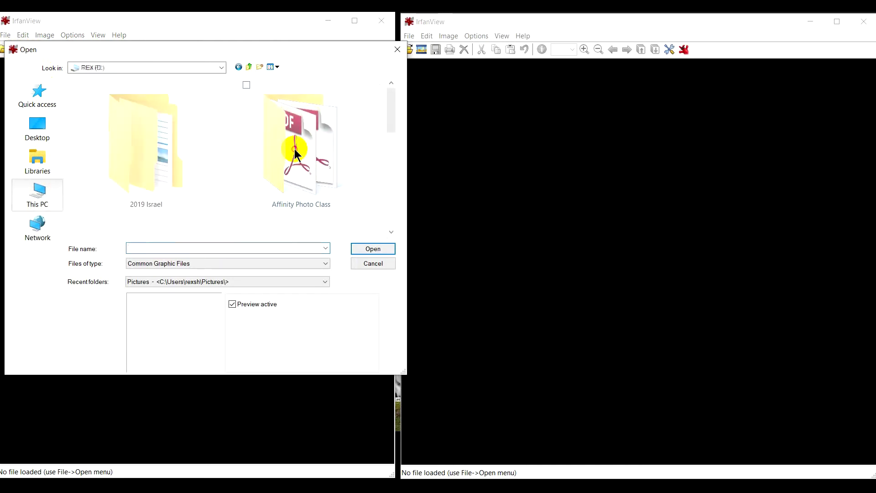
scroll(236, 149, down, 2)
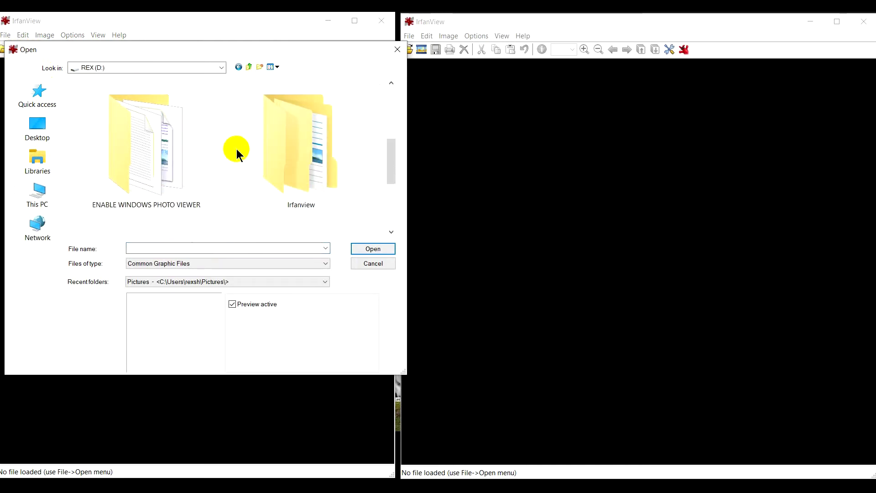
scroll(236, 149, down, 2)
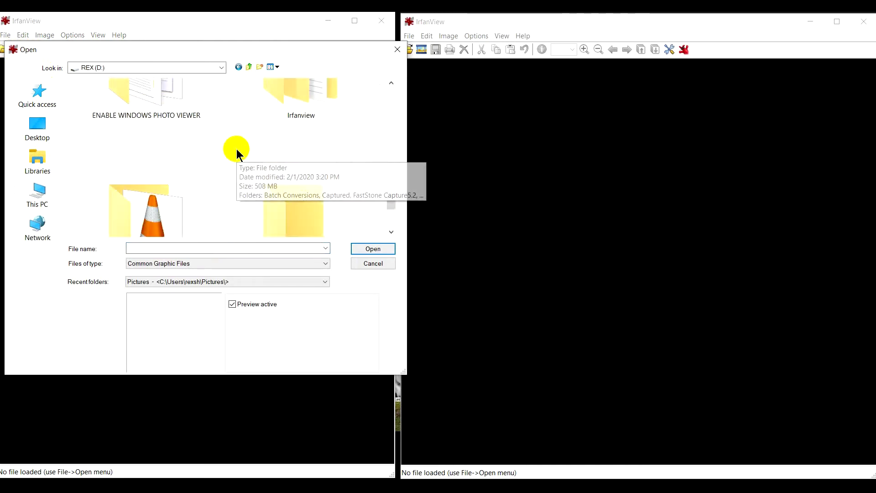
click(295, 108)
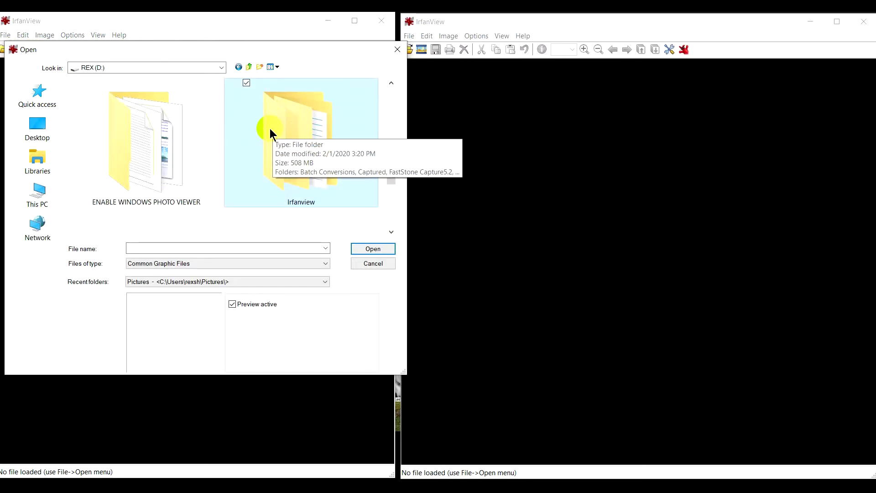
- Open Gimp Template Tree.jpg from the Picture in Picture subfolder
scroll(270, 132, down, 2)
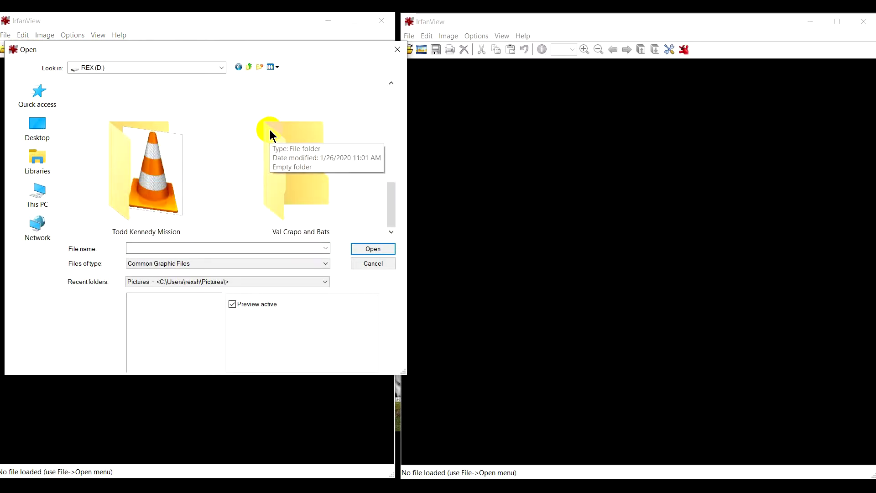
scroll(270, 133, up, 2)
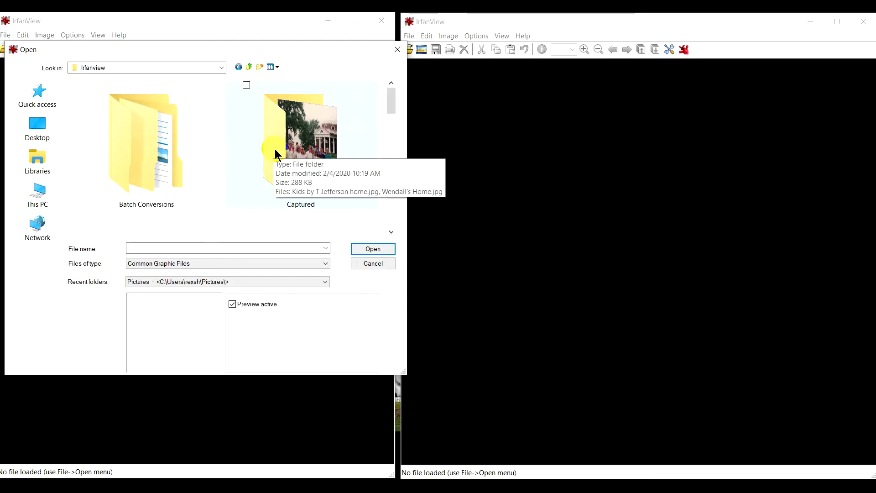
scroll(275, 149, down, 4)
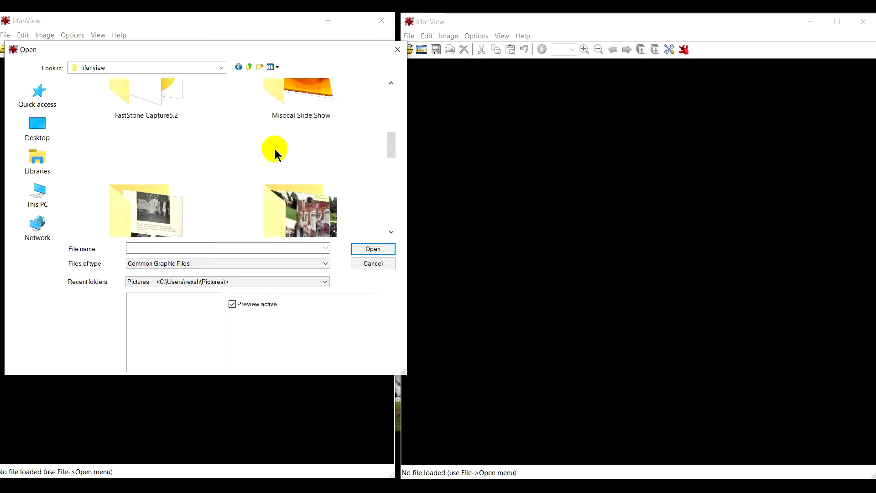
scroll(275, 149, down, 2)
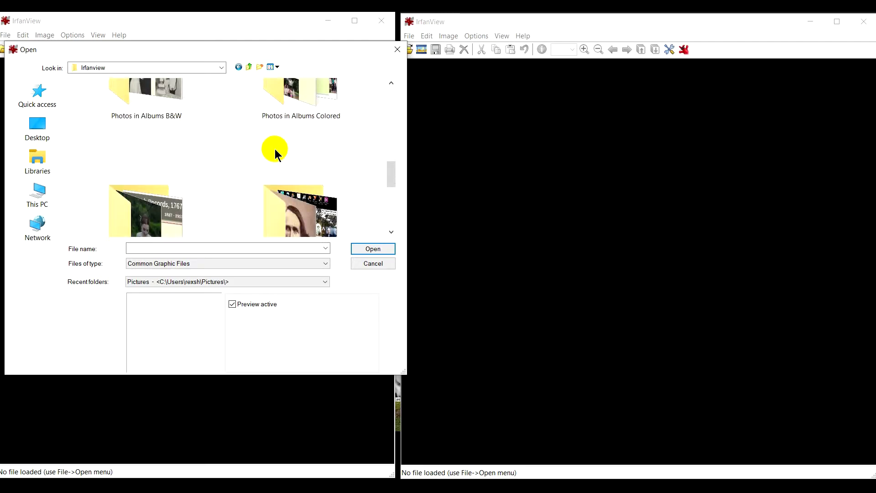
scroll(275, 149, down, 2)
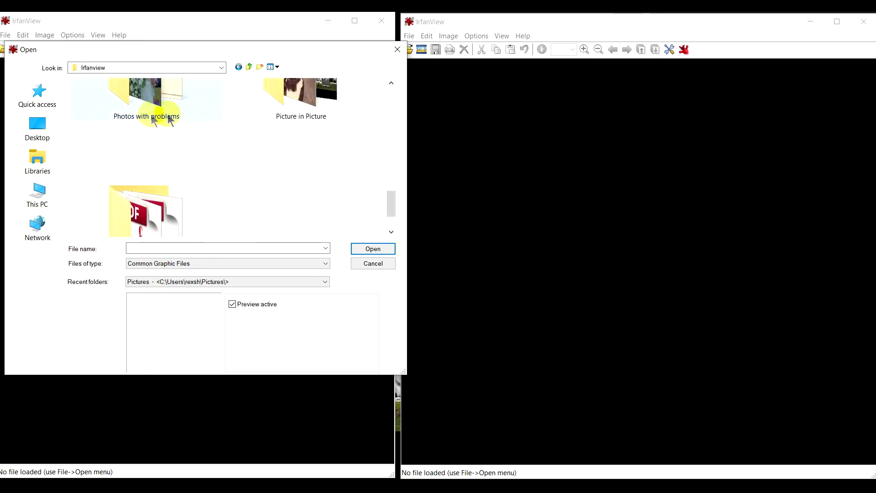
double_click(279, 101)
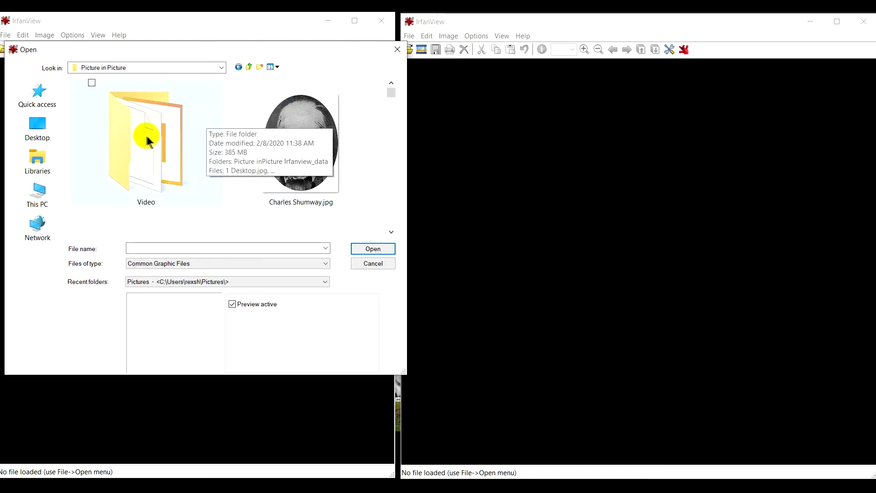
scroll(178, 147, down, 2)
scroll(186, 150, down, 4)
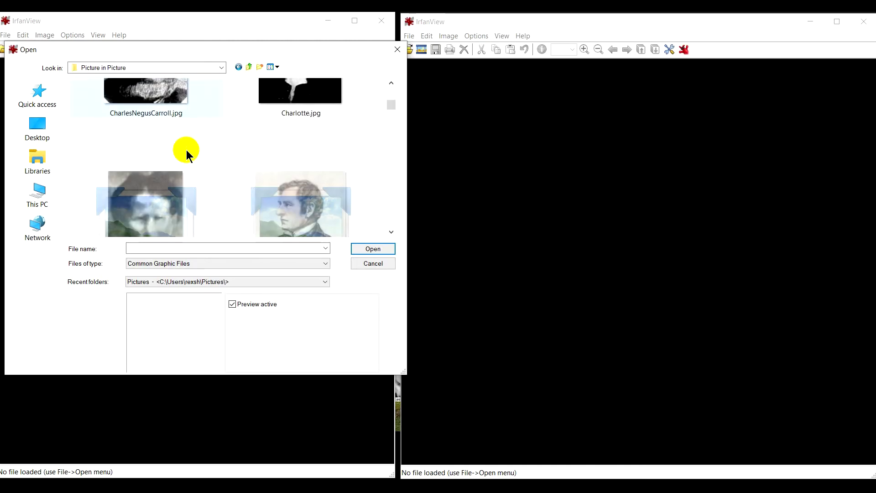
scroll(186, 150, down, 2)
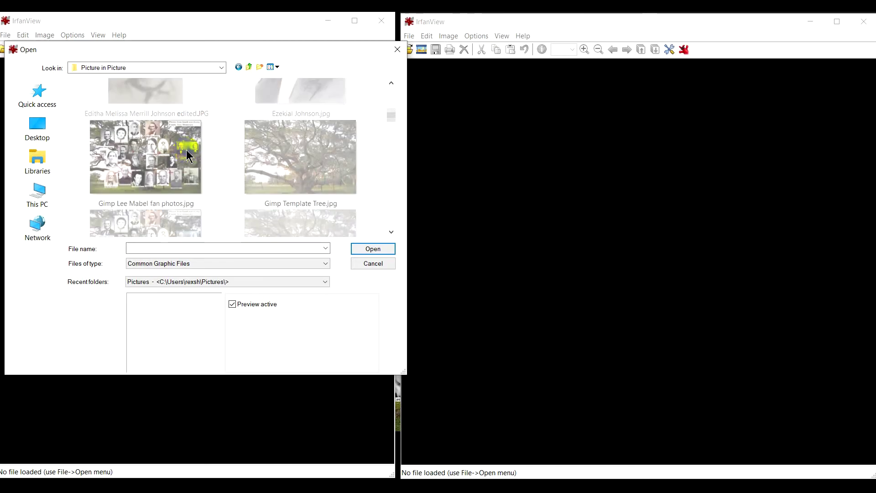
click(298, 163)
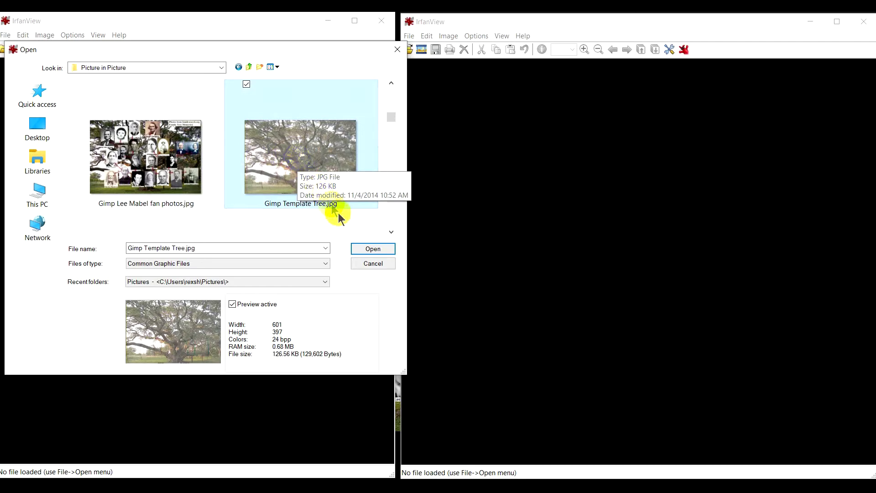
click(368, 249)
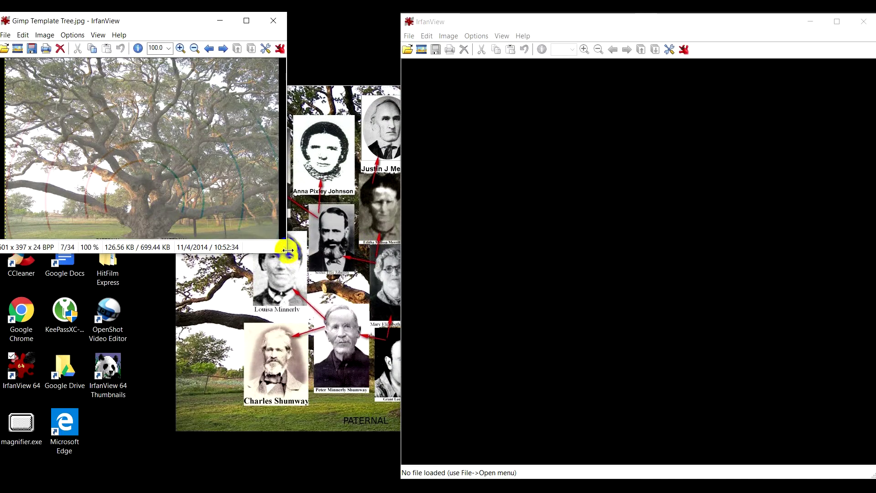
- Enlarge the left window so the whole tree template image shows
drag(290, 254, 335, 324)
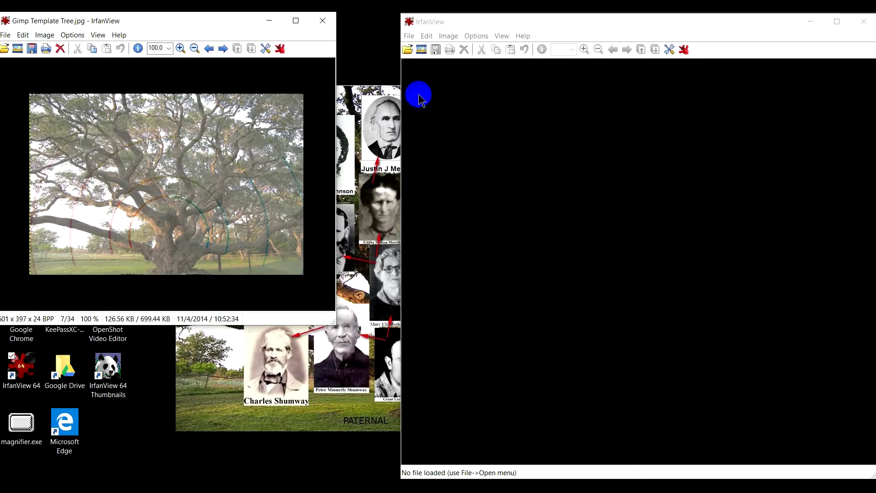
click(410, 52)
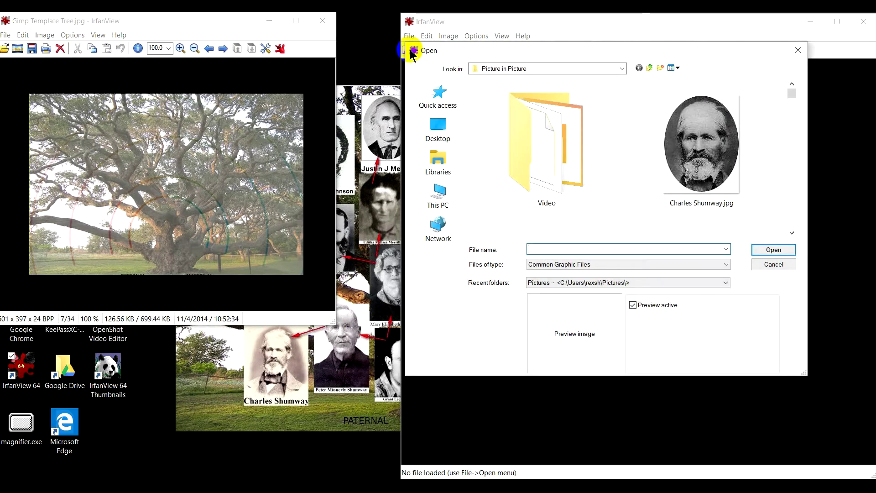
click(695, 161)
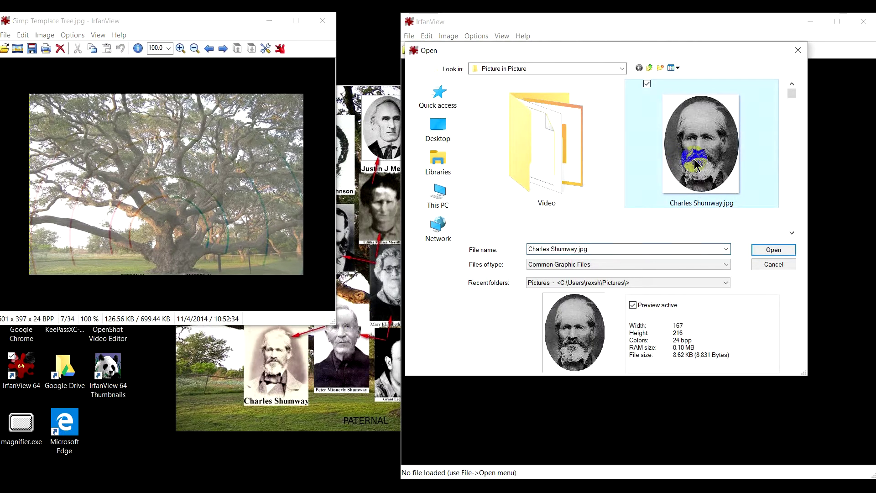
click(773, 254)
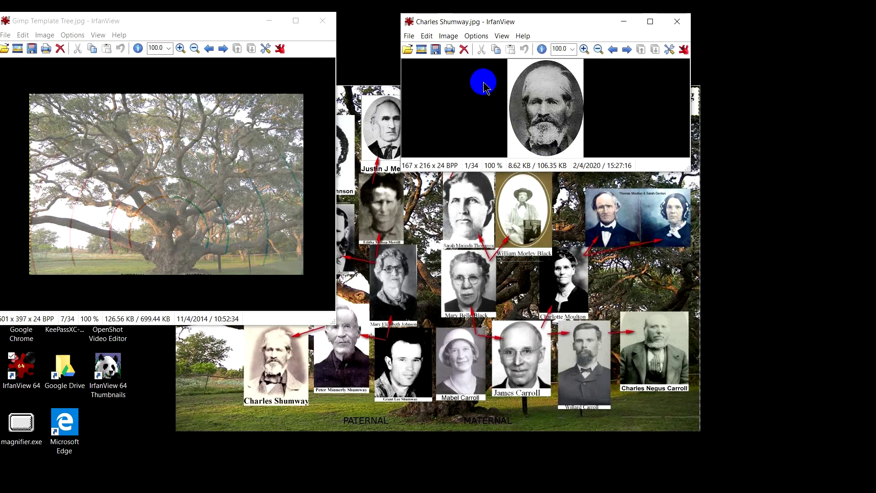
click(497, 51)
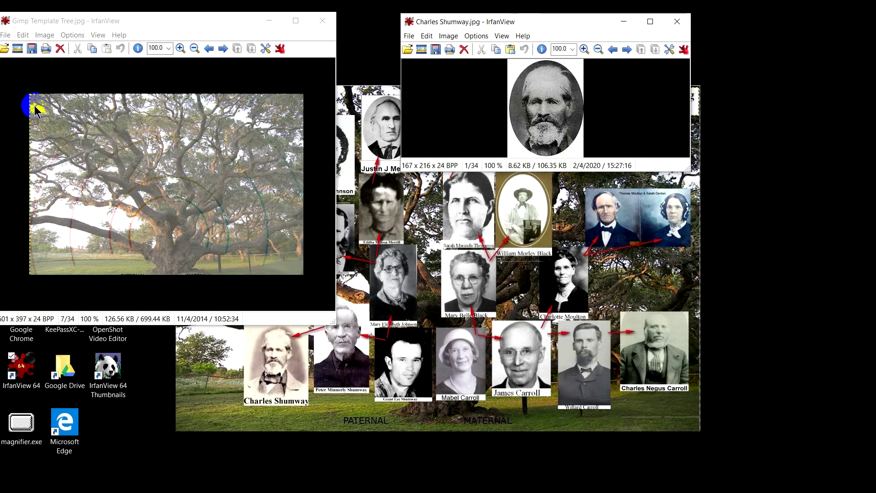
- Create a 320 x 180 custom selection with no aspect ratio at the tree's top-left
click(23, 36)
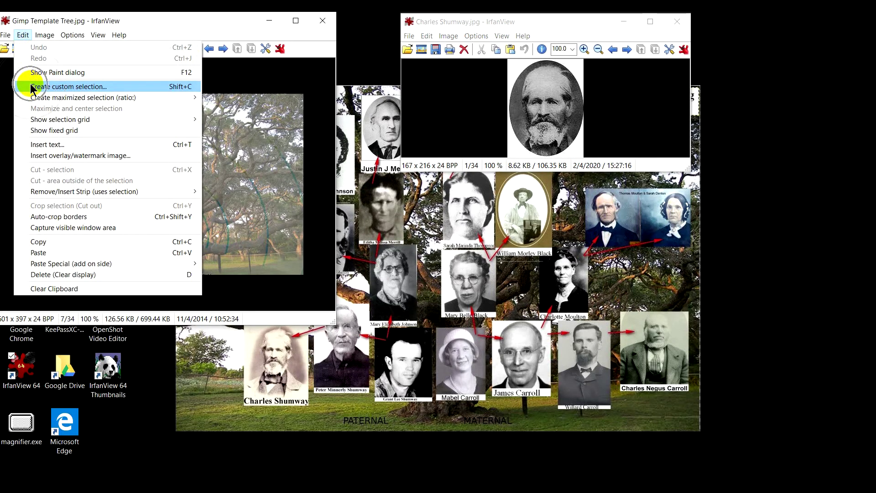
click(32, 88)
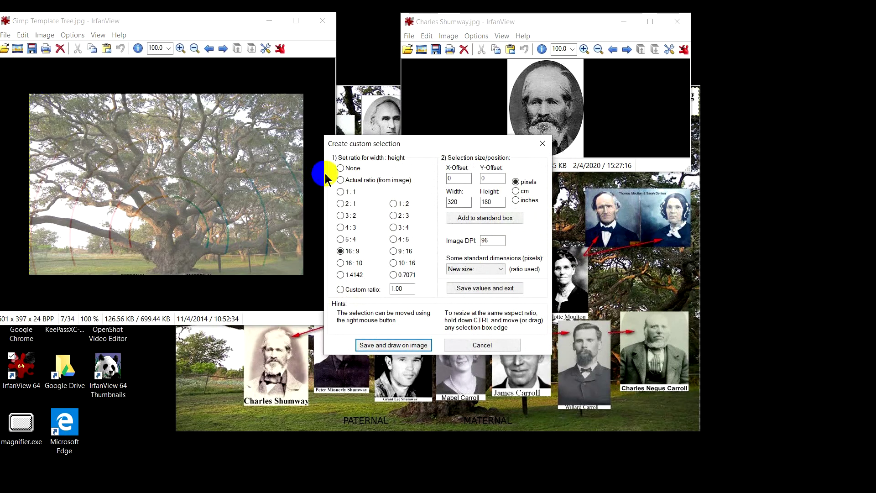
click(341, 169)
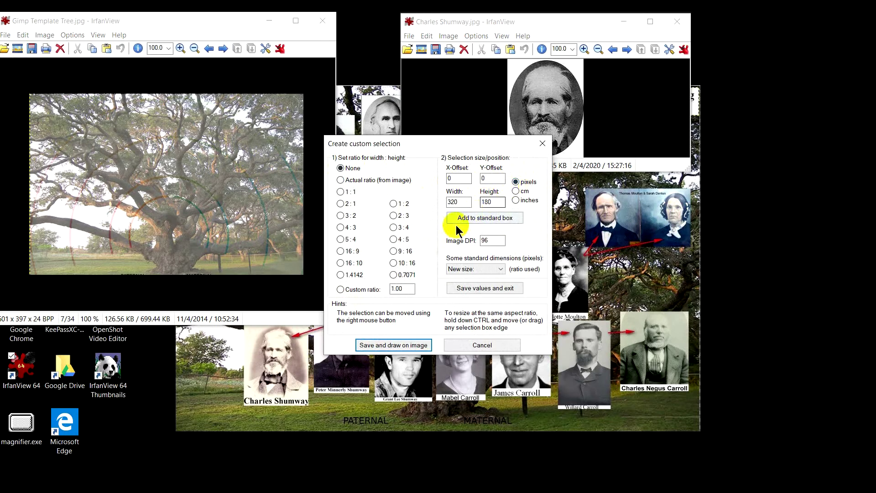
click(383, 348)
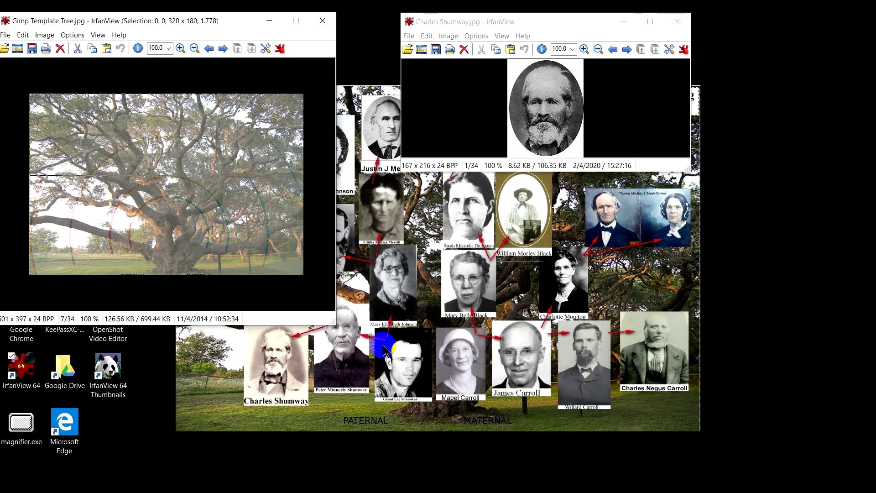
click(115, 209)
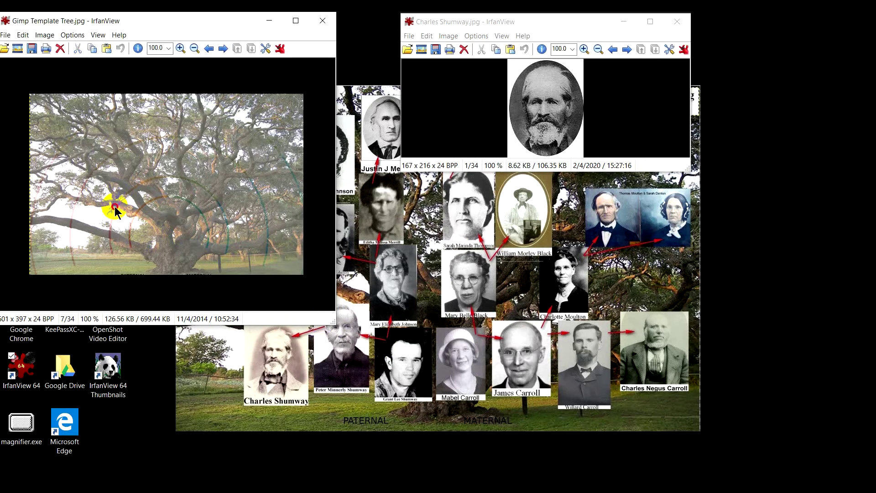
drag(115, 207, 147, 252)
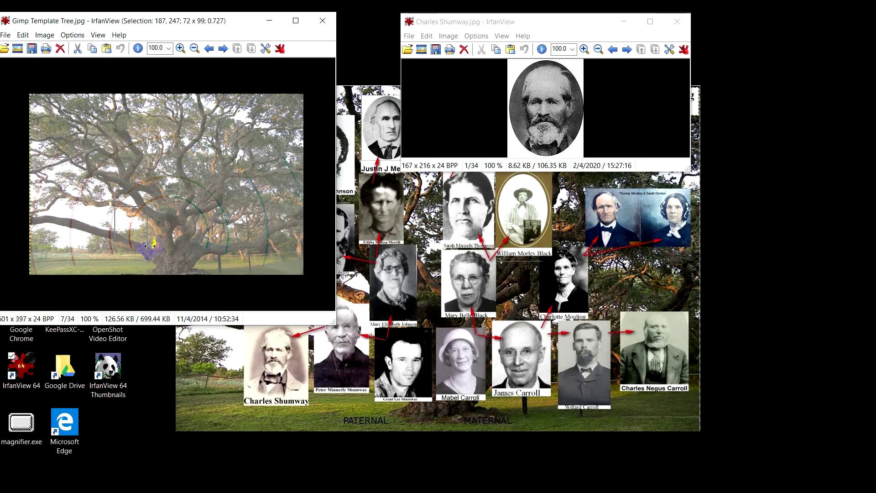
click(108, 48)
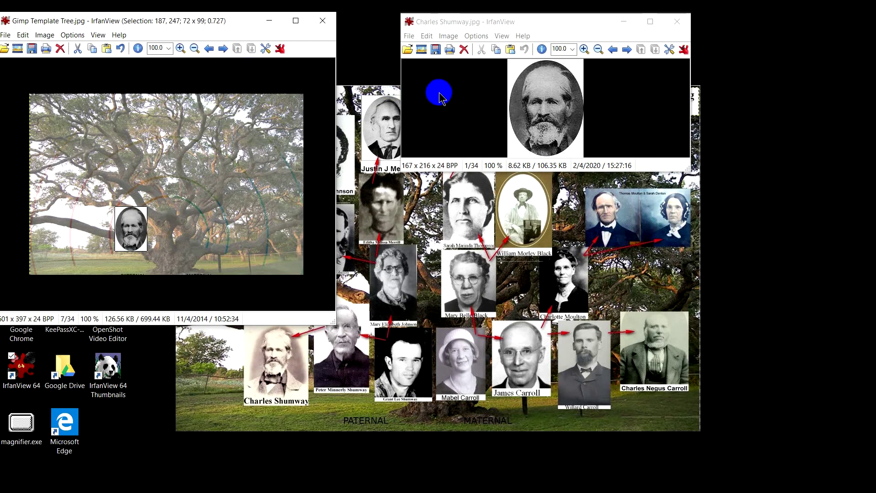
click(409, 50)
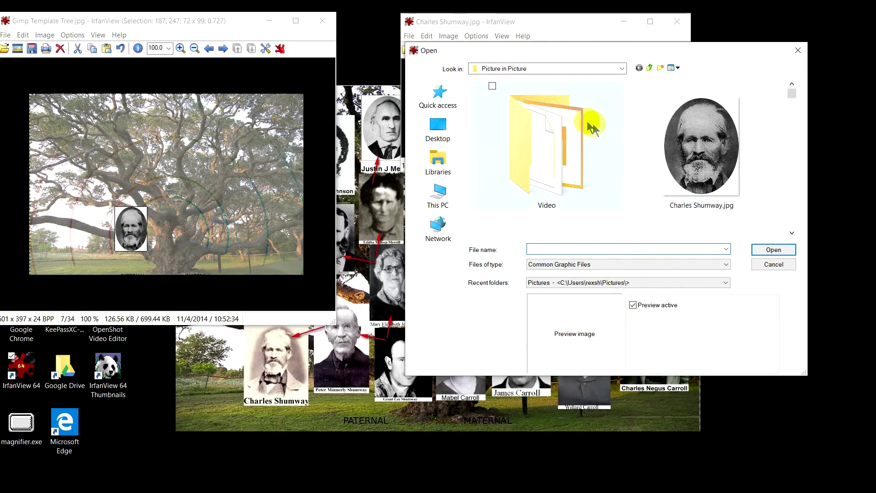
- Open Charlotte.jpg, move its window aside, and copy the portrait
scroll(604, 135, down, 2)
scroll(604, 135, down, 2)
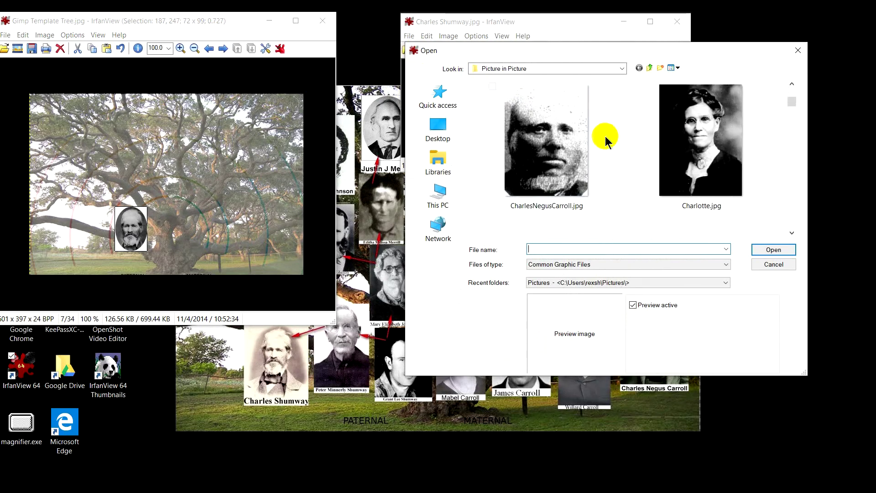
click(697, 150)
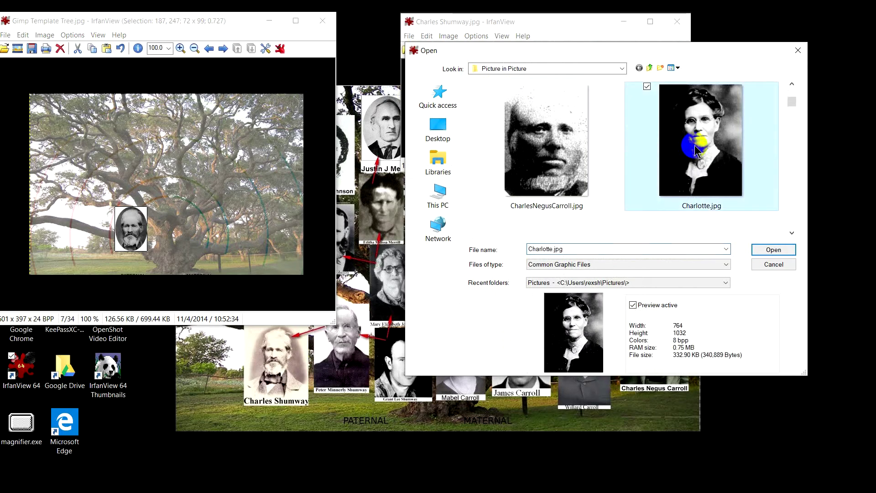
click(766, 250)
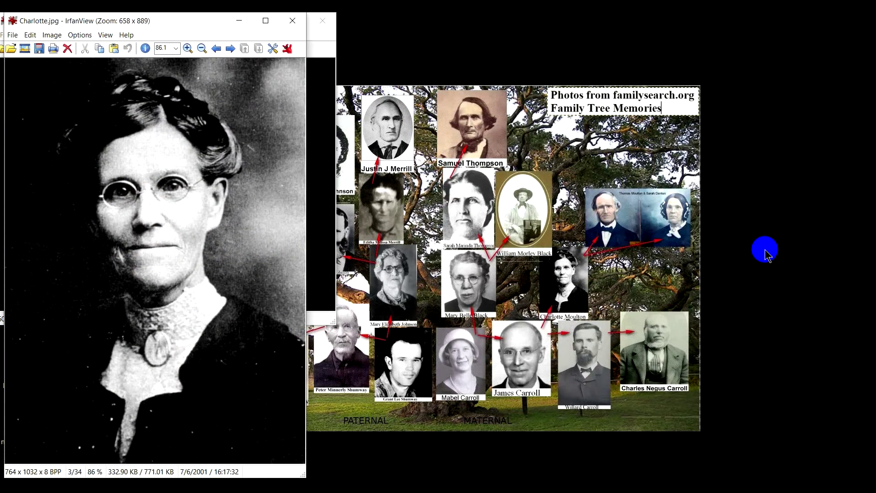
mouse_move(117, 19)
mouse_down()
mouse_move(335, 28)
mouse_move(511, 21)
mouse_up()
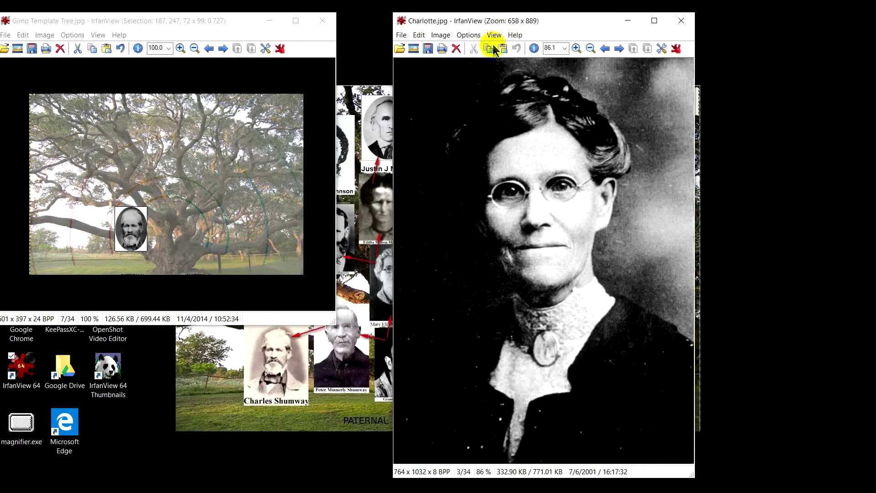
drag(590, 24, 616, 40)
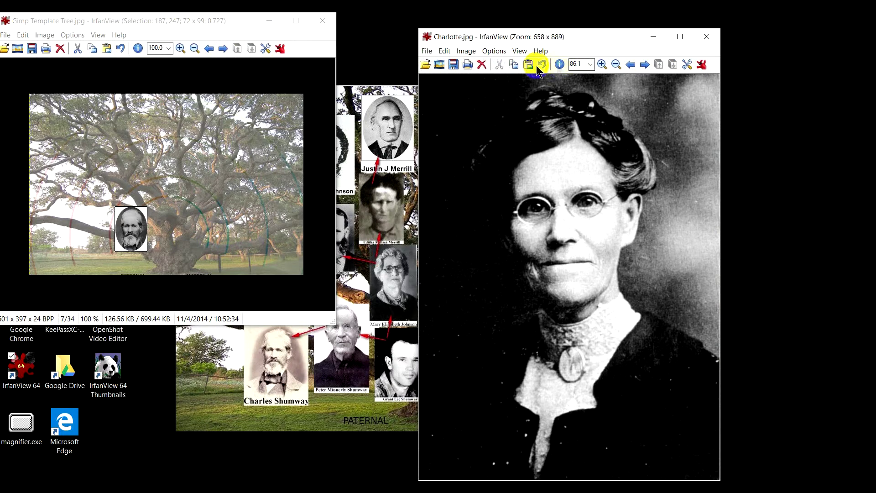
click(513, 65)
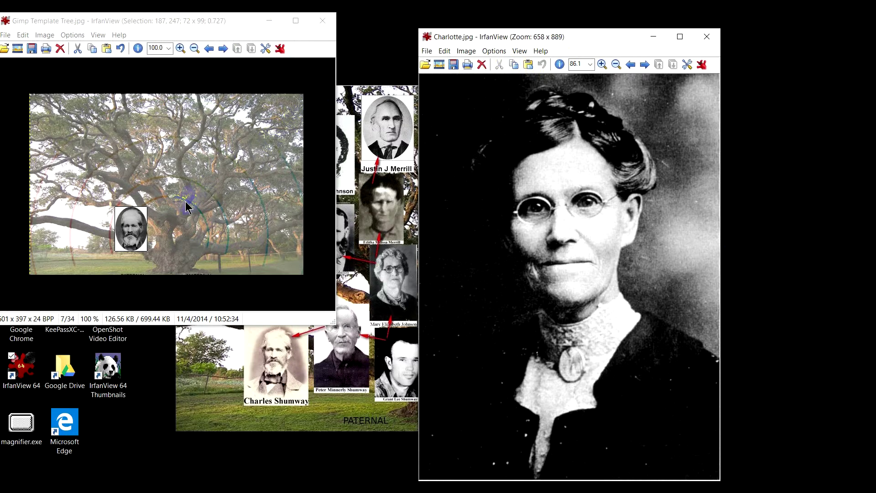
- Select an area right of Charles Shumway on the tree and paste Charlotte there
drag(187, 206, 218, 240)
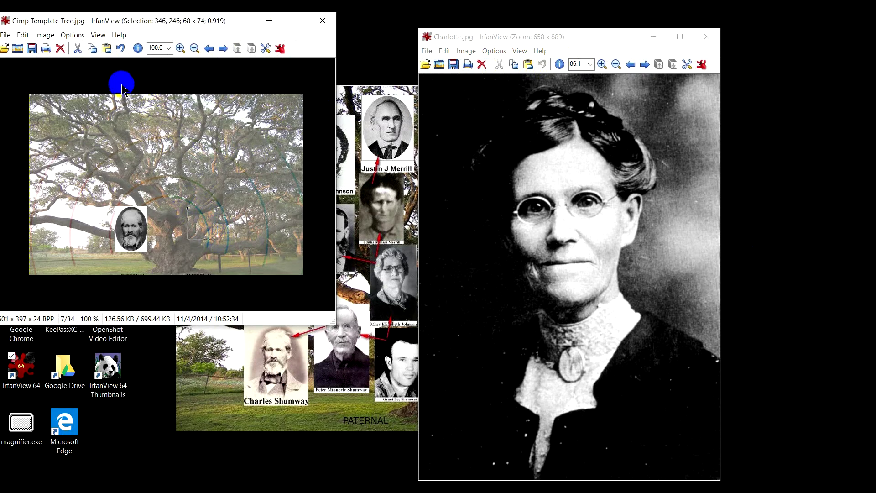
click(93, 49)
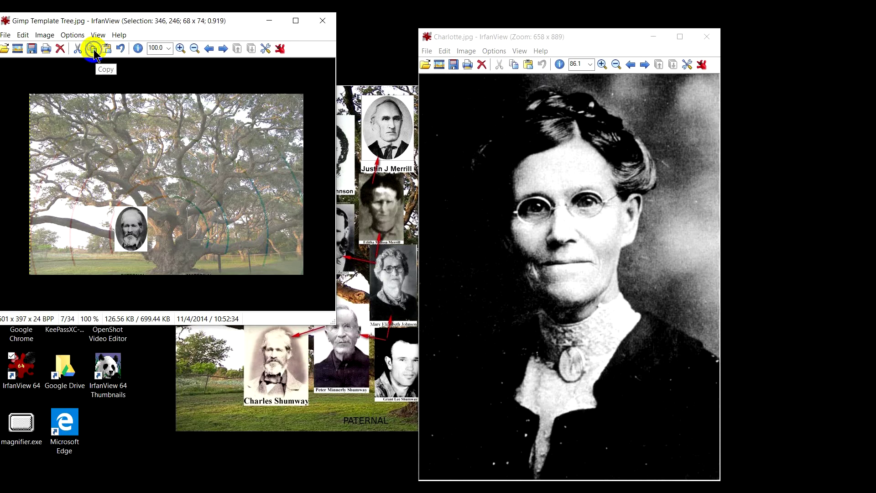
click(112, 51)
click(112, 51)
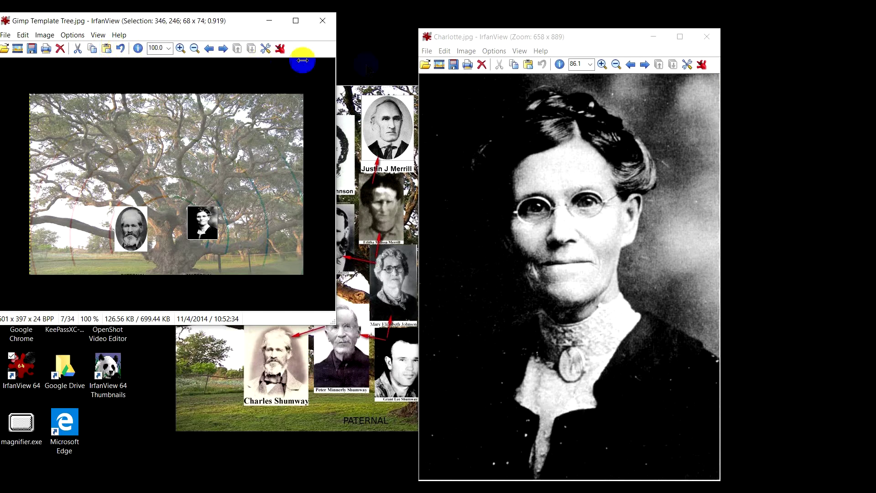
click(428, 51)
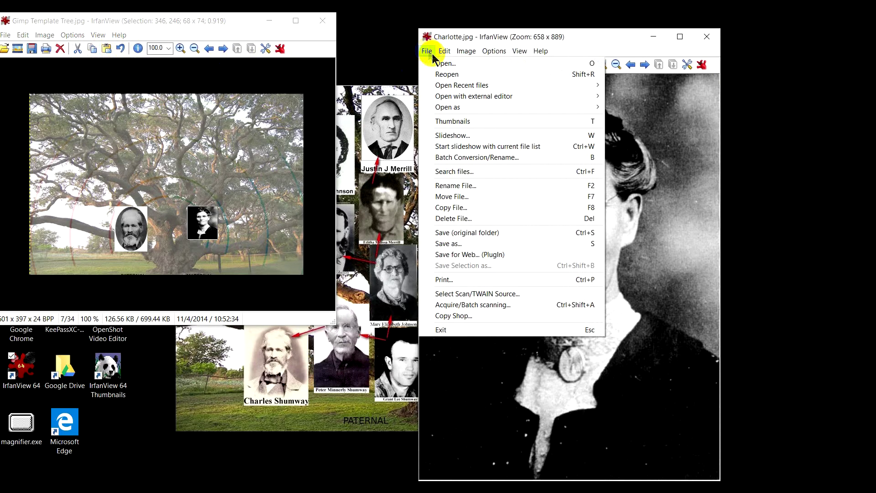
click(439, 62)
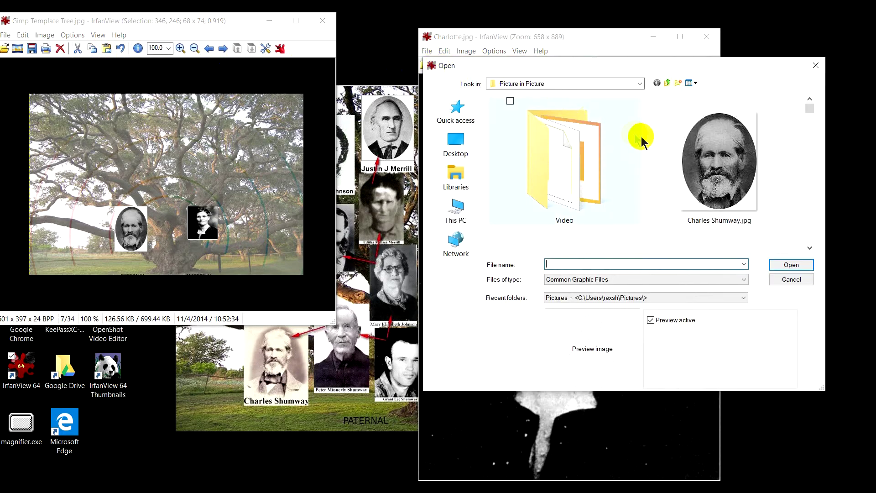
scroll(648, 143, down, 5)
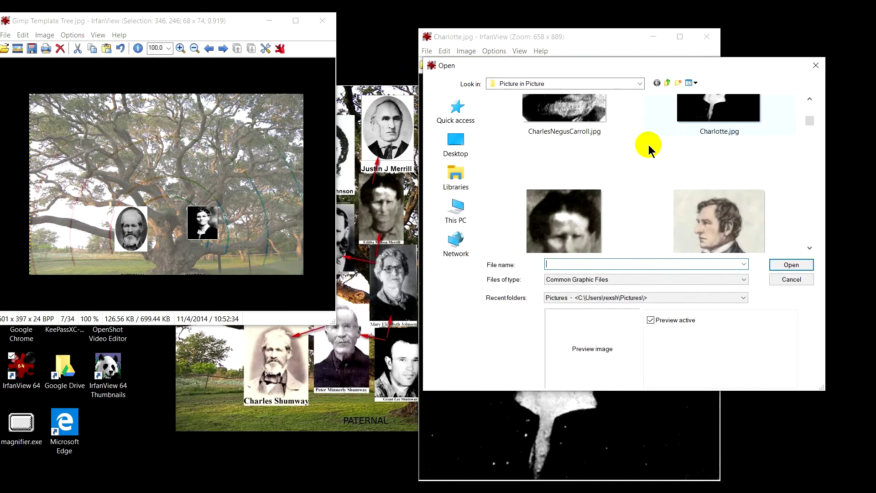
scroll(649, 147, down, 2)
click(713, 144)
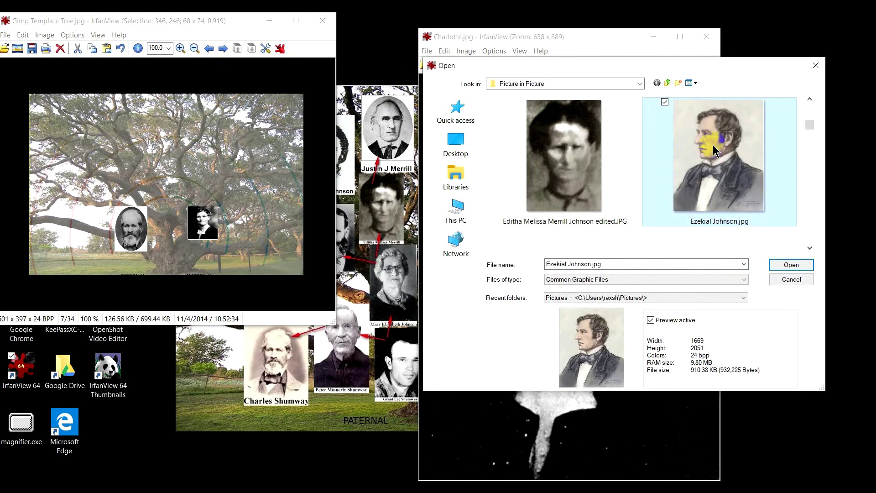
click(784, 261)
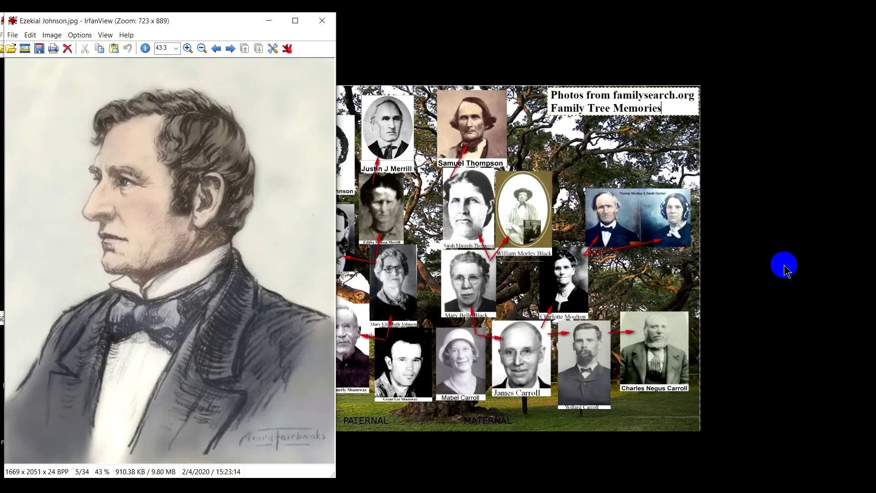
click(170, 23)
drag(190, 26, 557, 27)
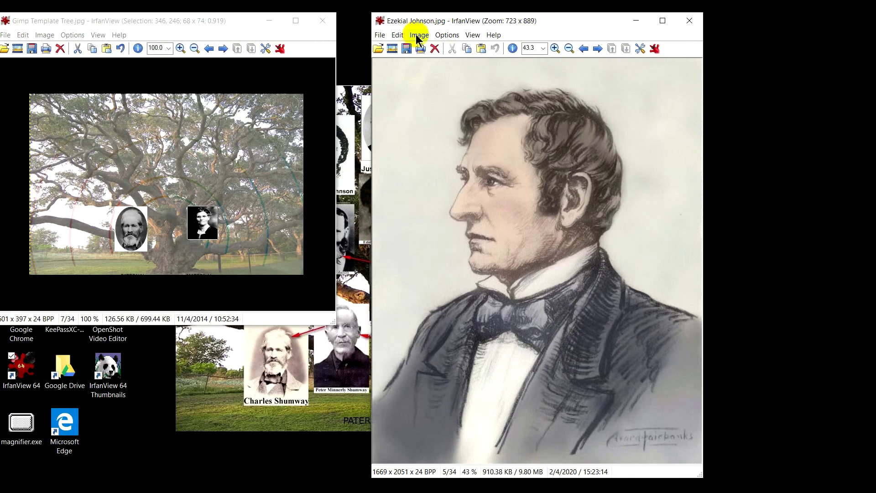
click(468, 48)
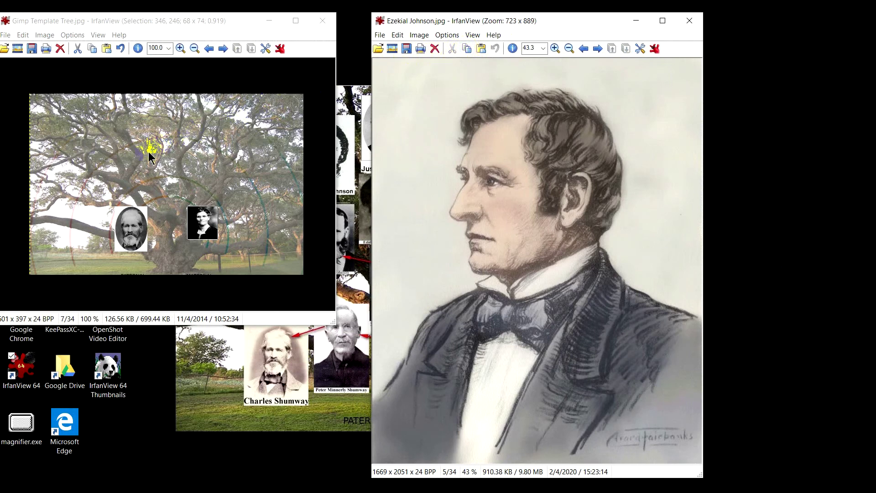
drag(116, 168, 149, 196)
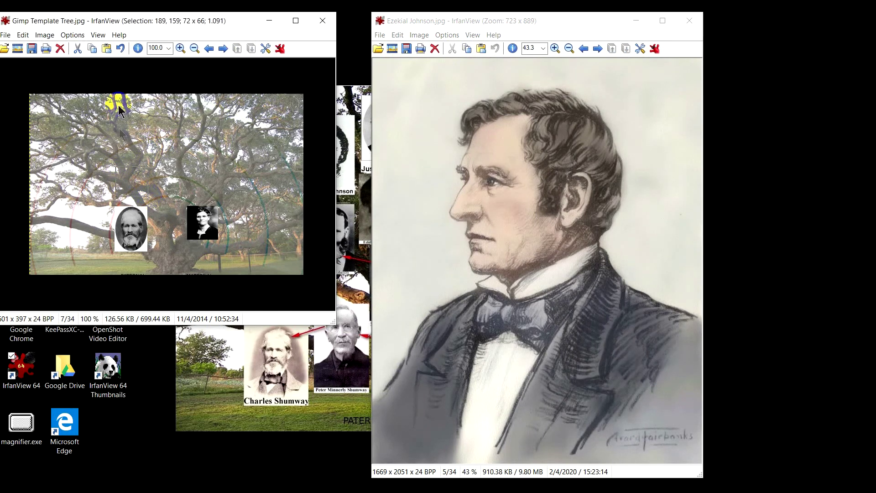